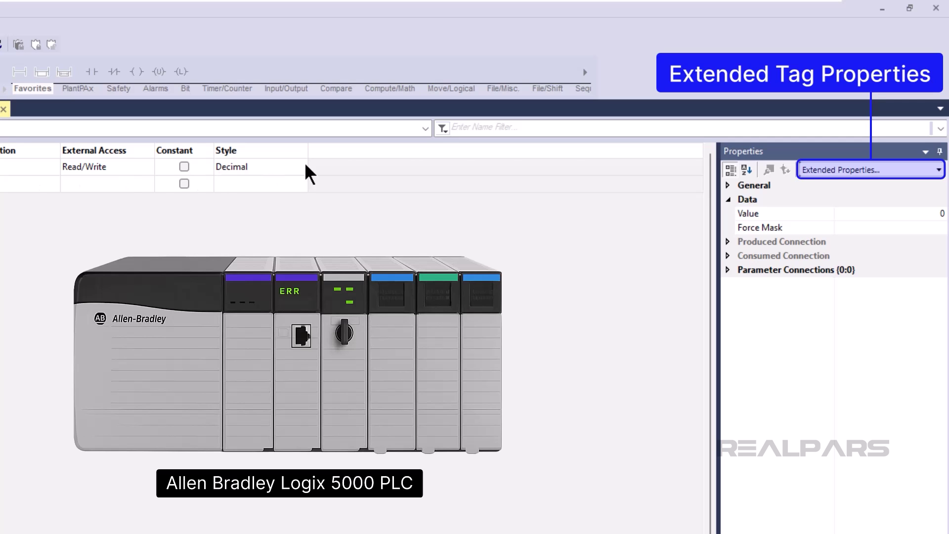
Set the Temperature tag's extended property limits to a Max of 100 and a Min of 0
click(822, 170)
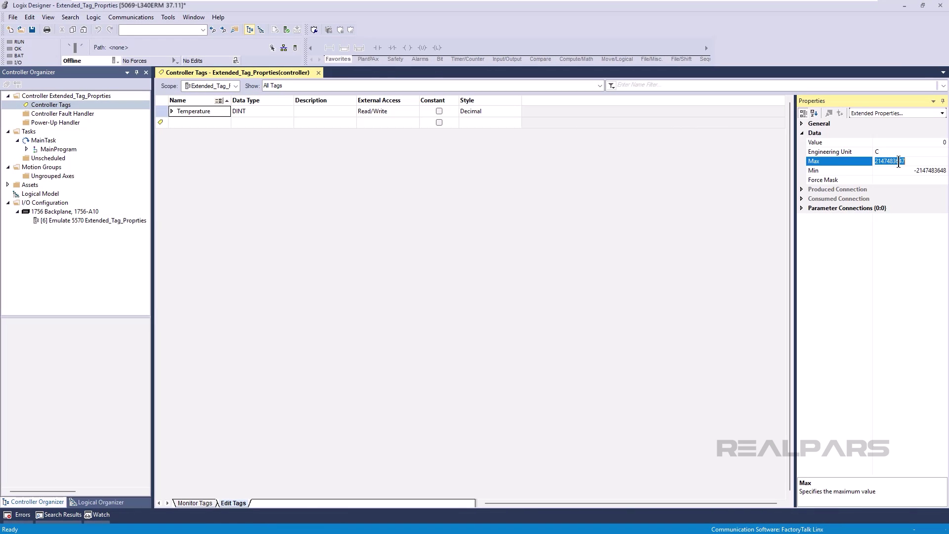
text(100)
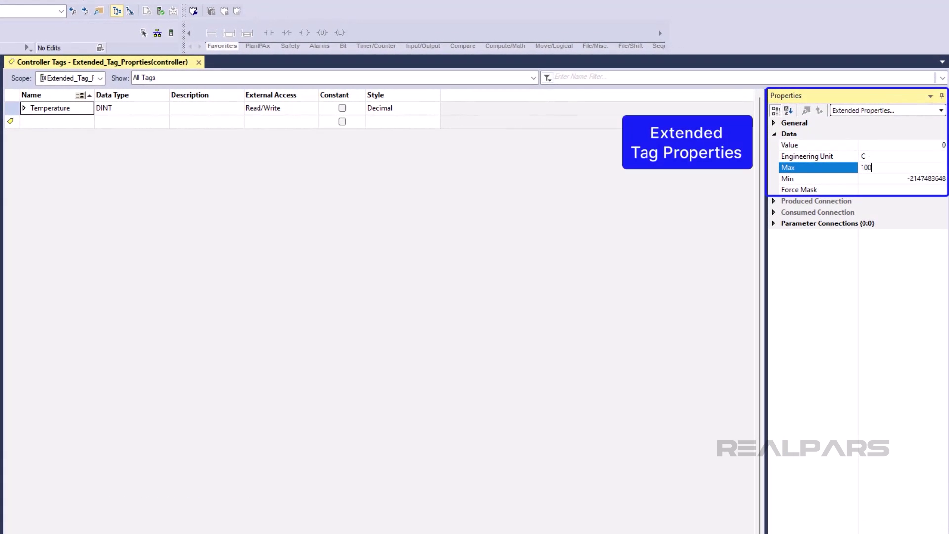
click(890, 179)
double_click(890, 179)
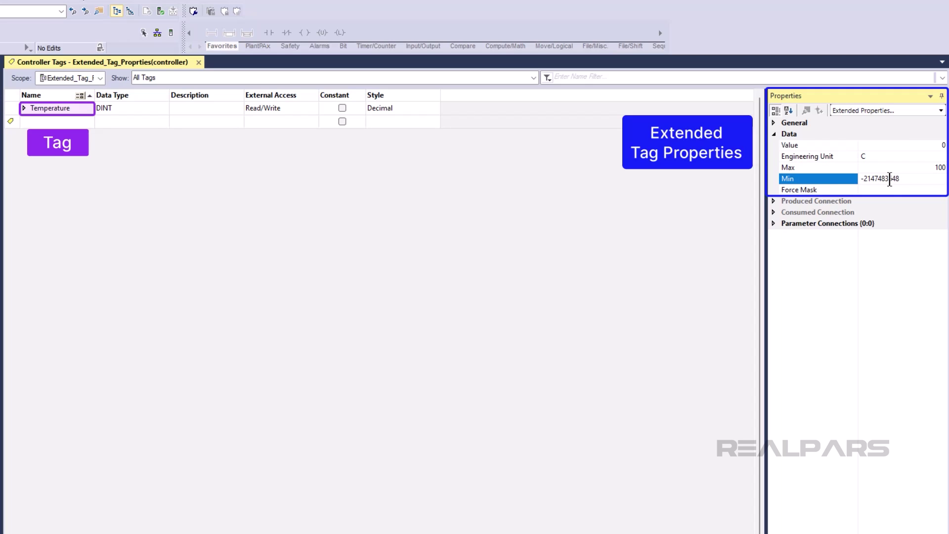
key(BackSpace)
key(BackSpace)
text(0)
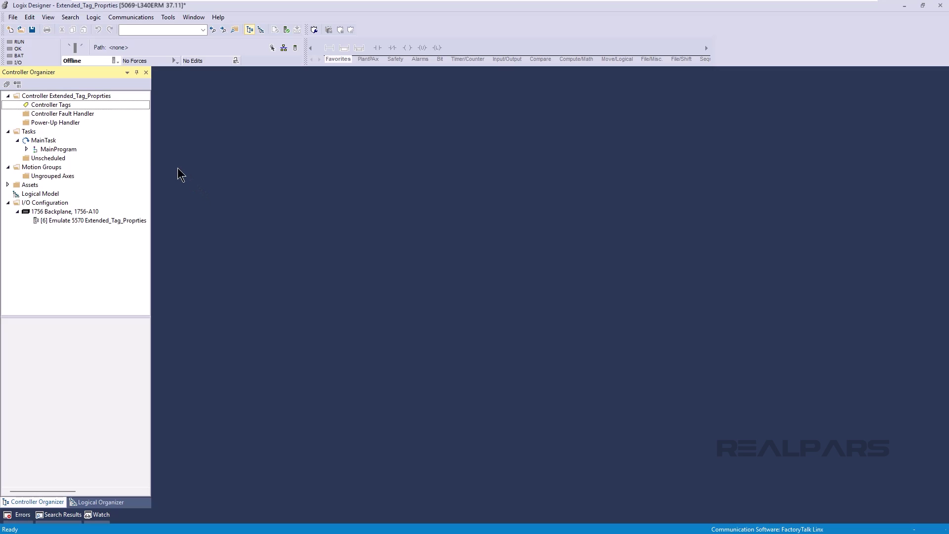
Open the controller tags and enable the Engineering Unit, Max and Min extended properties for the Temperature tag
double_click(117, 104)
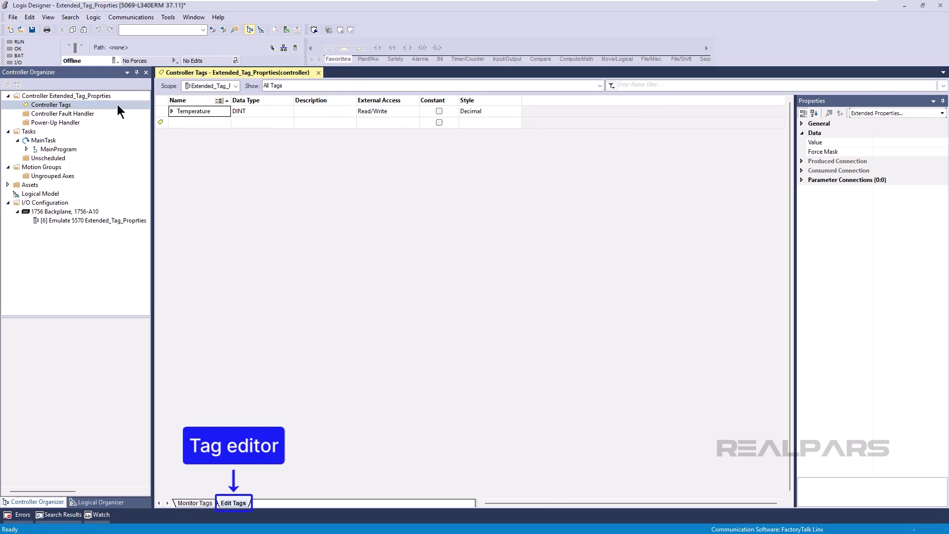
click(181, 110)
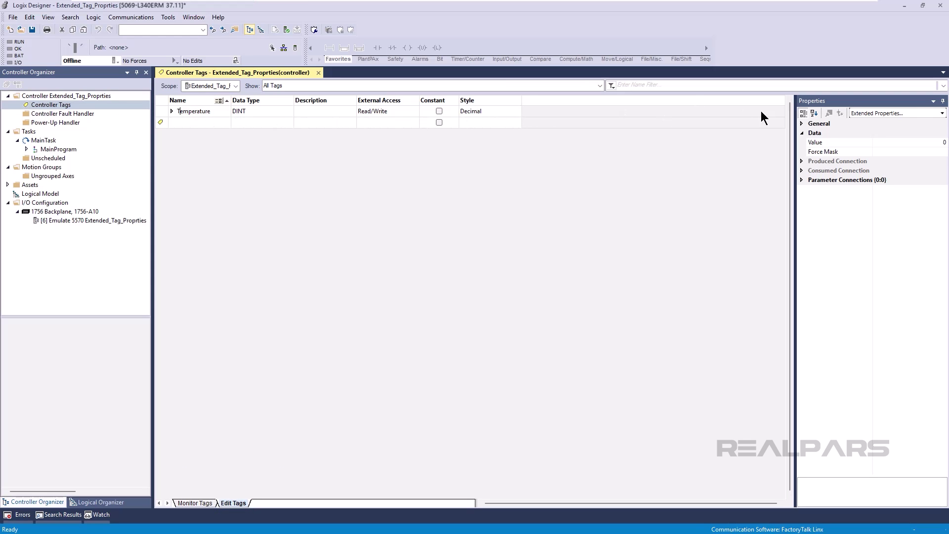
click(865, 114)
click(864, 114)
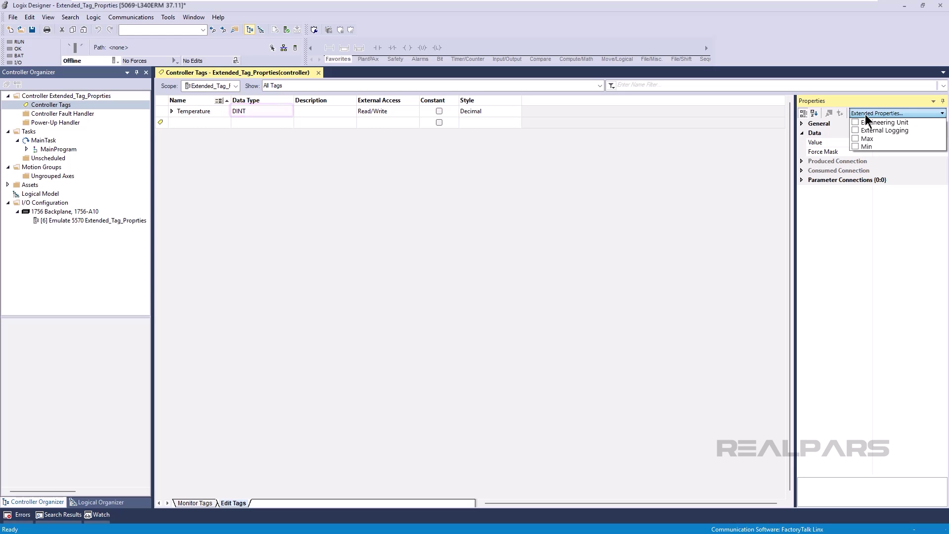
click(870, 123)
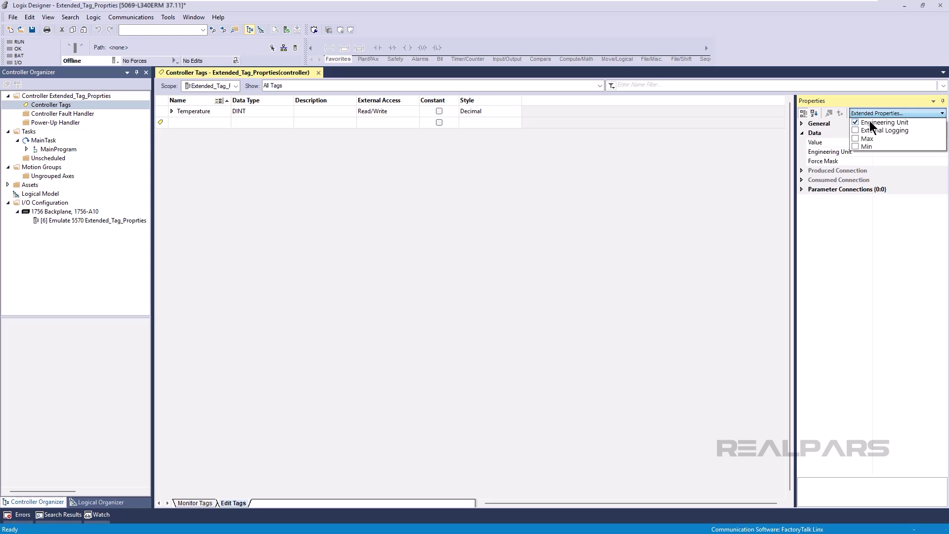
click(867, 139)
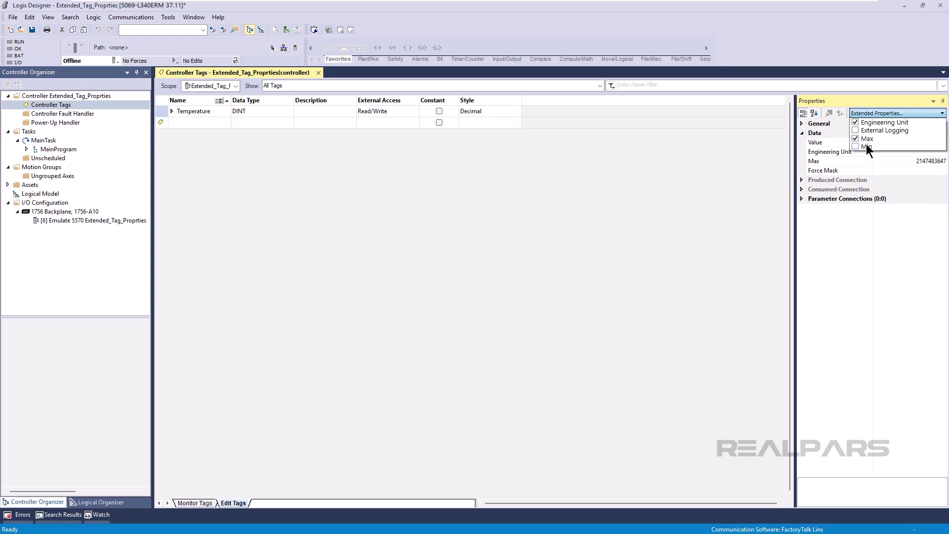
click(866, 145)
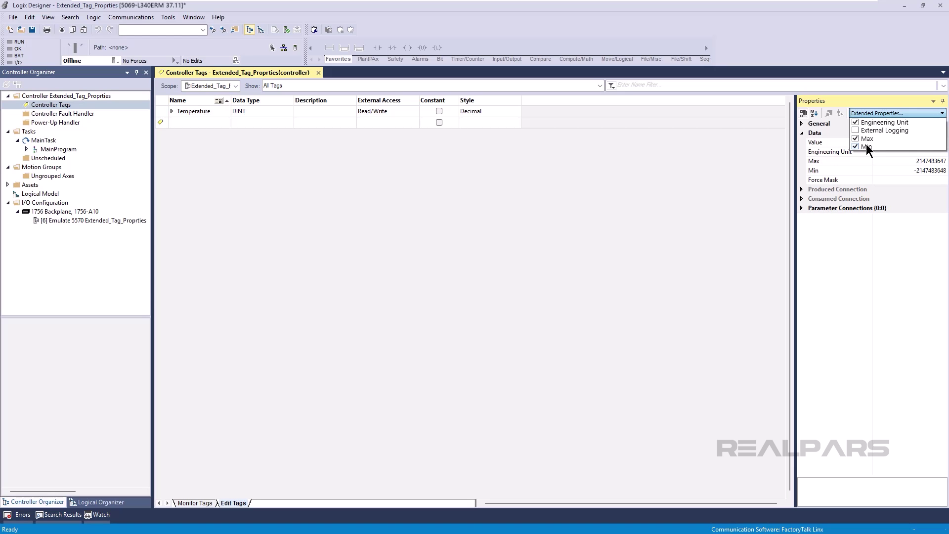
click(878, 151)
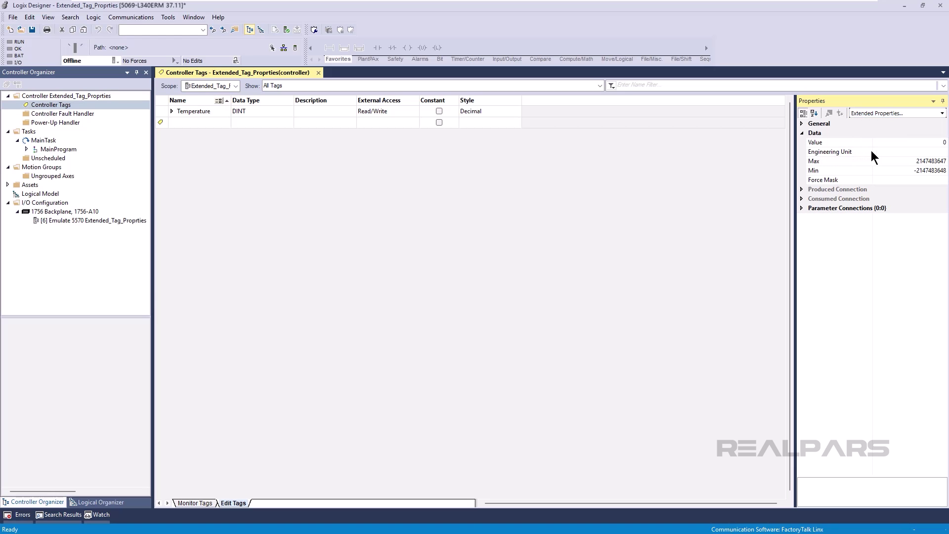
Set the Temperature tag's engineering unit to C, its Max to 100 and its Min to 0
click(878, 151)
text(C)
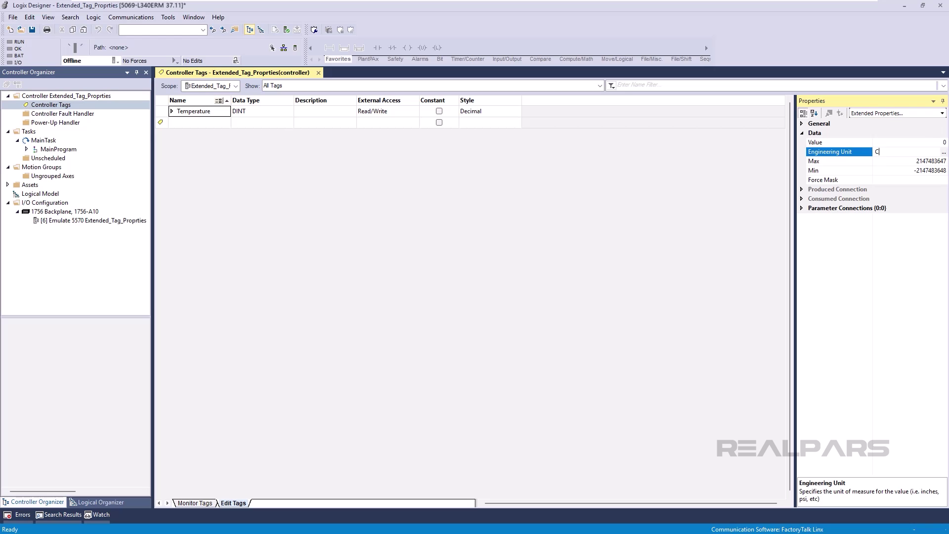
click(883, 161)
click(883, 161)
text(100)
click(898, 171)
text(0)
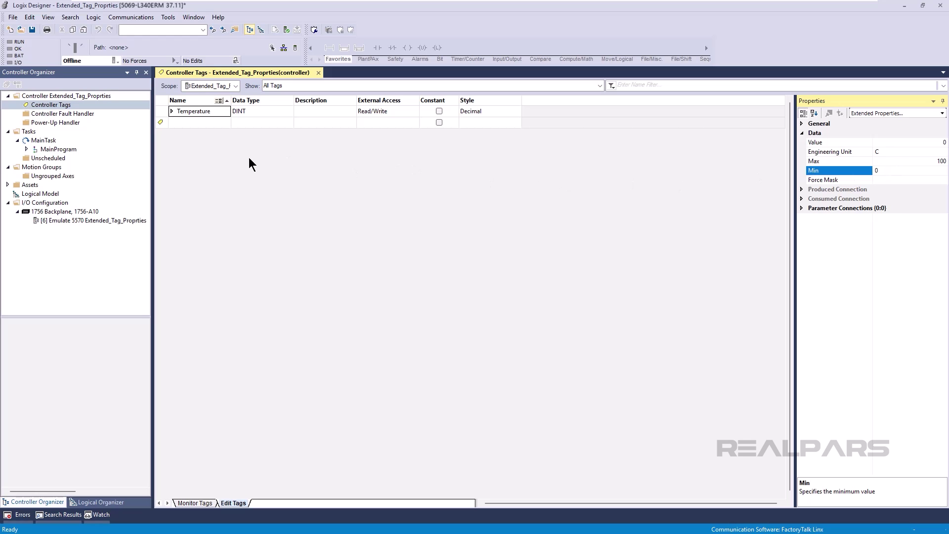
click(27, 149)
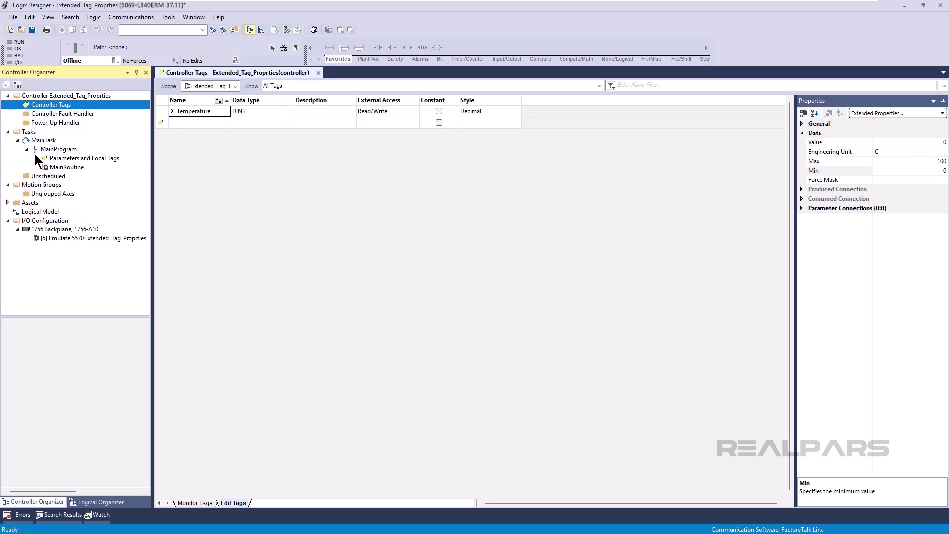
double_click(54, 168)
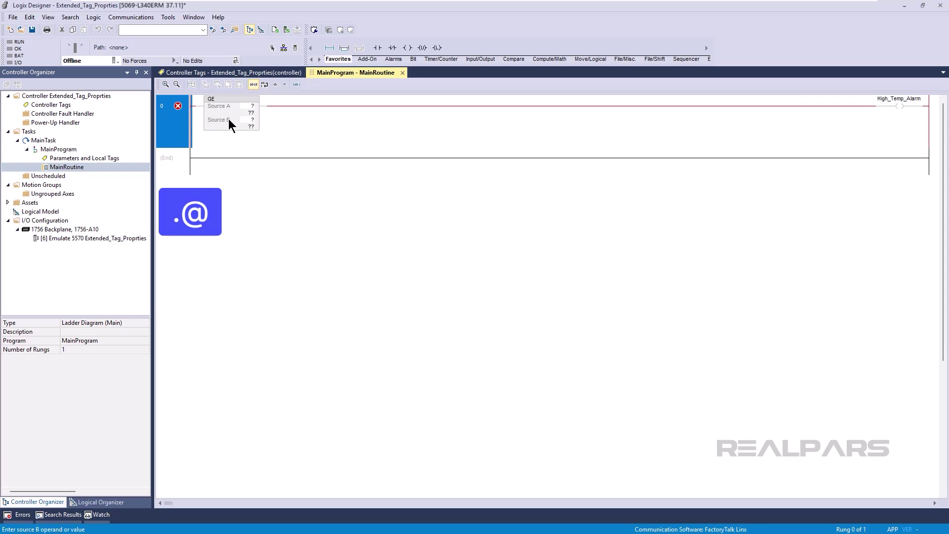
click(253, 105)
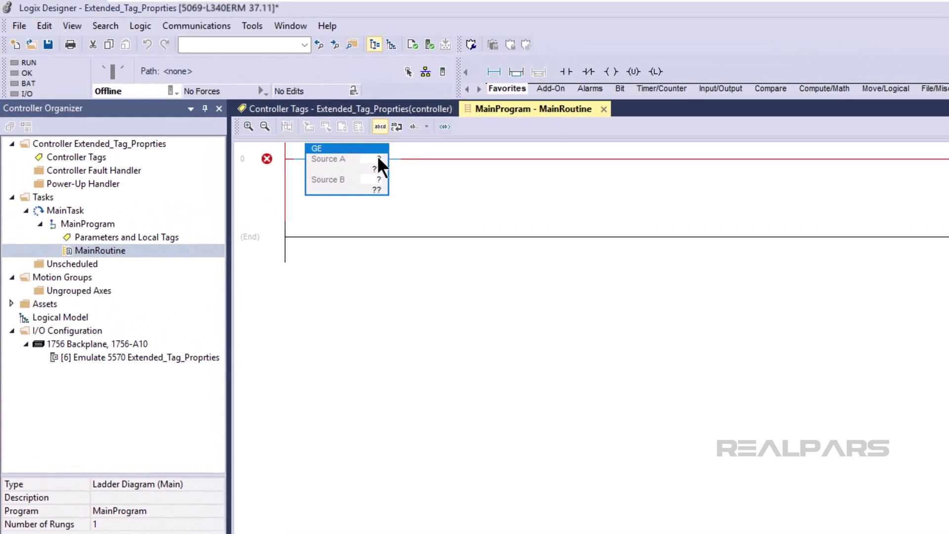
double_click(322, 137)
text(Temperature)
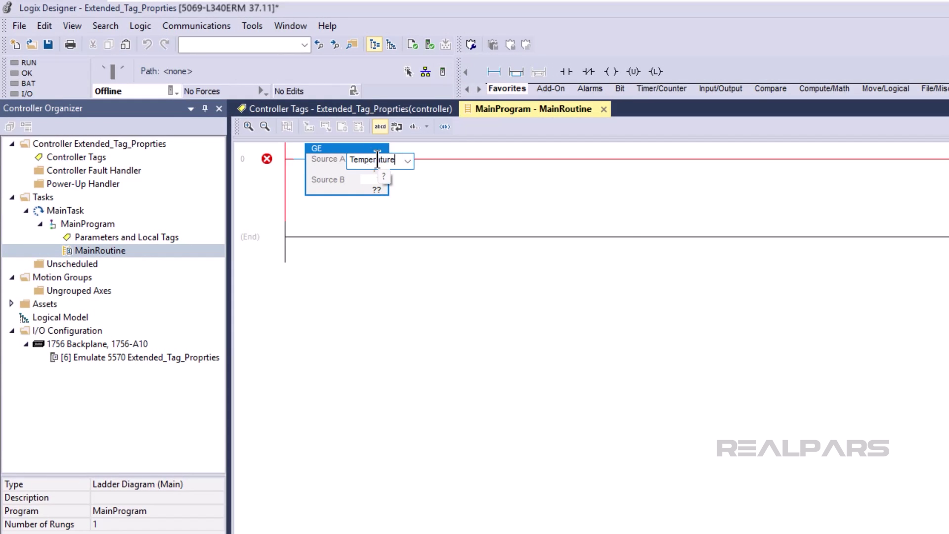
key(Return)
text(Temperature.@Max)
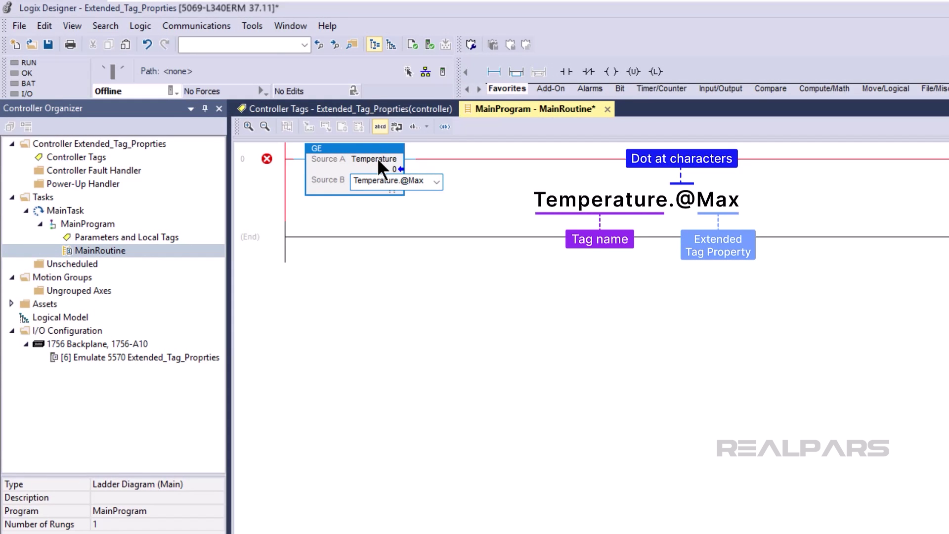
key(Return)
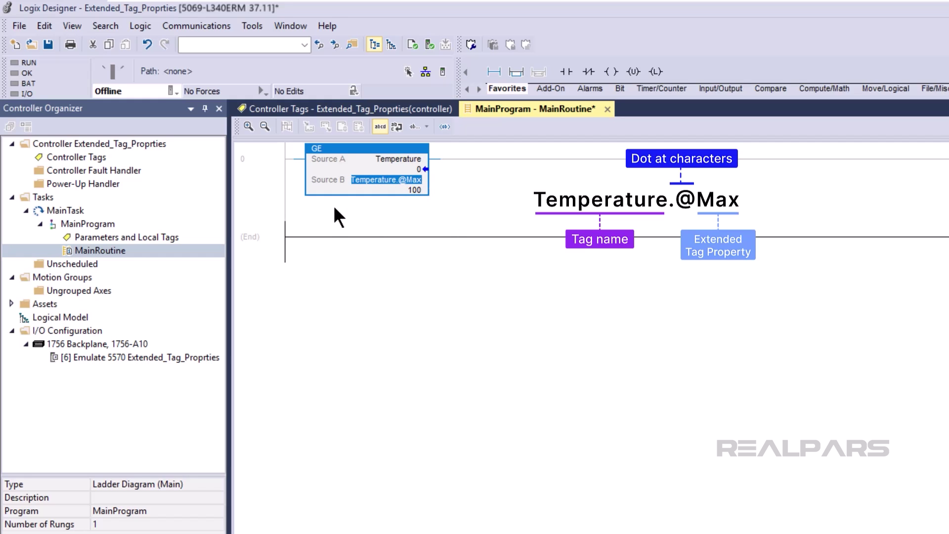
key(Up)
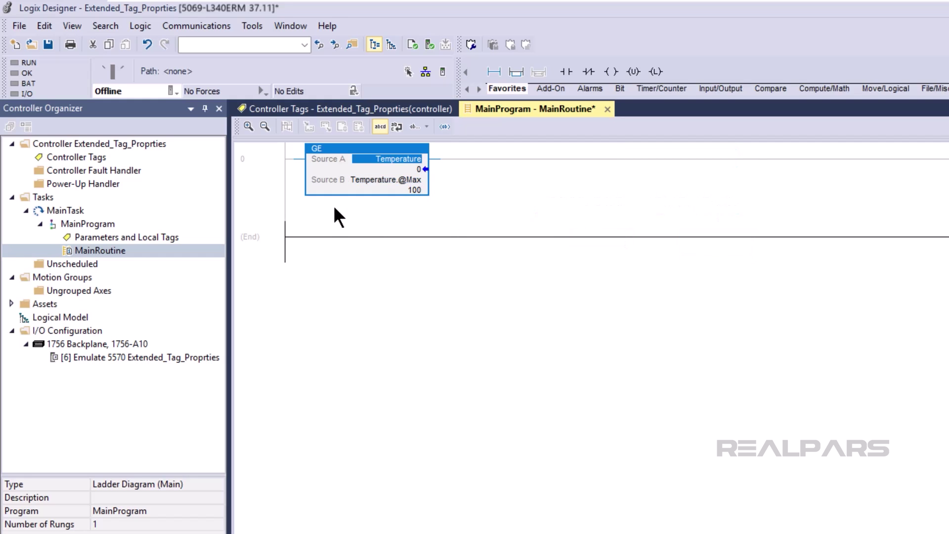